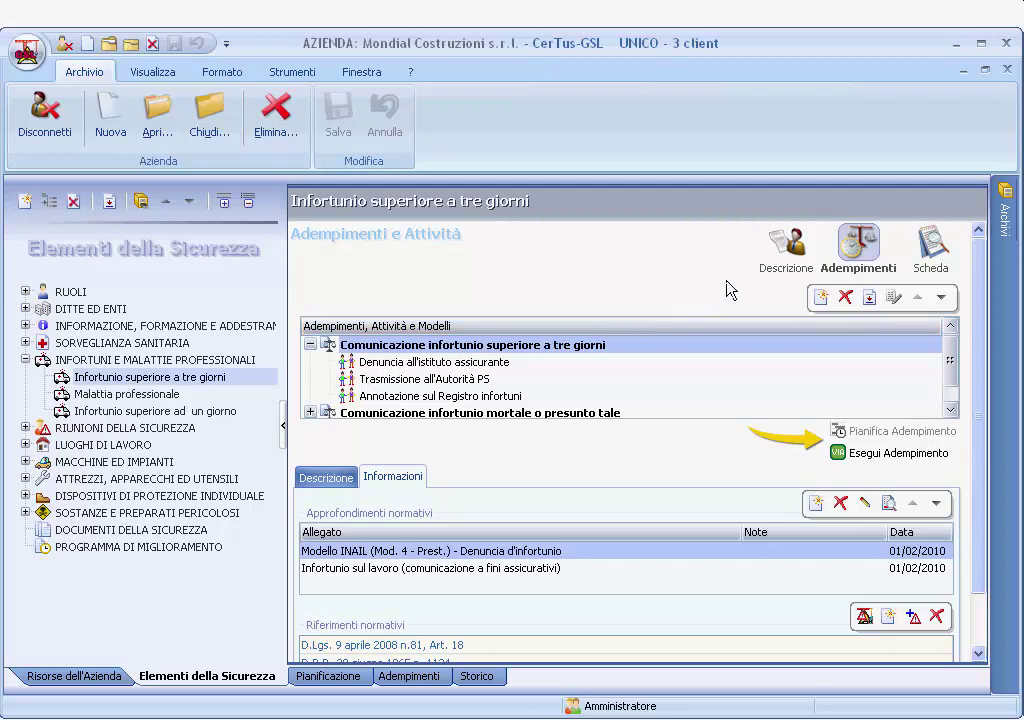
- Review the description of Infortunio superiore a tre giorni, then view the attached Modello INAIL (Mod. 4 - Prest.) form among its obligations
left_click(787, 248)
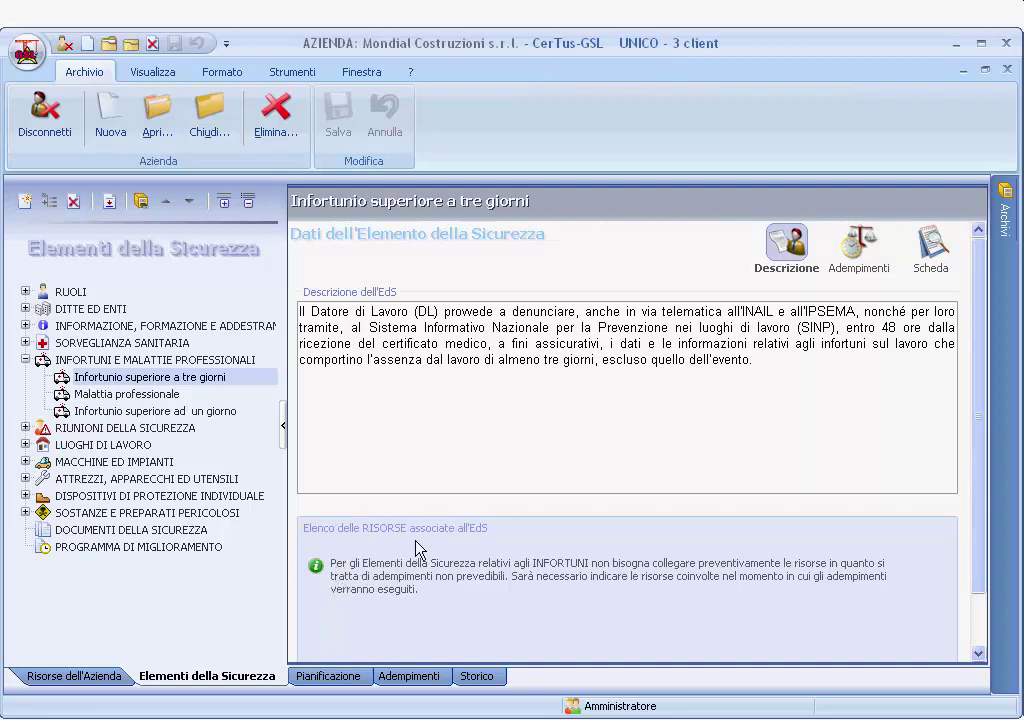
left_click(853, 245)
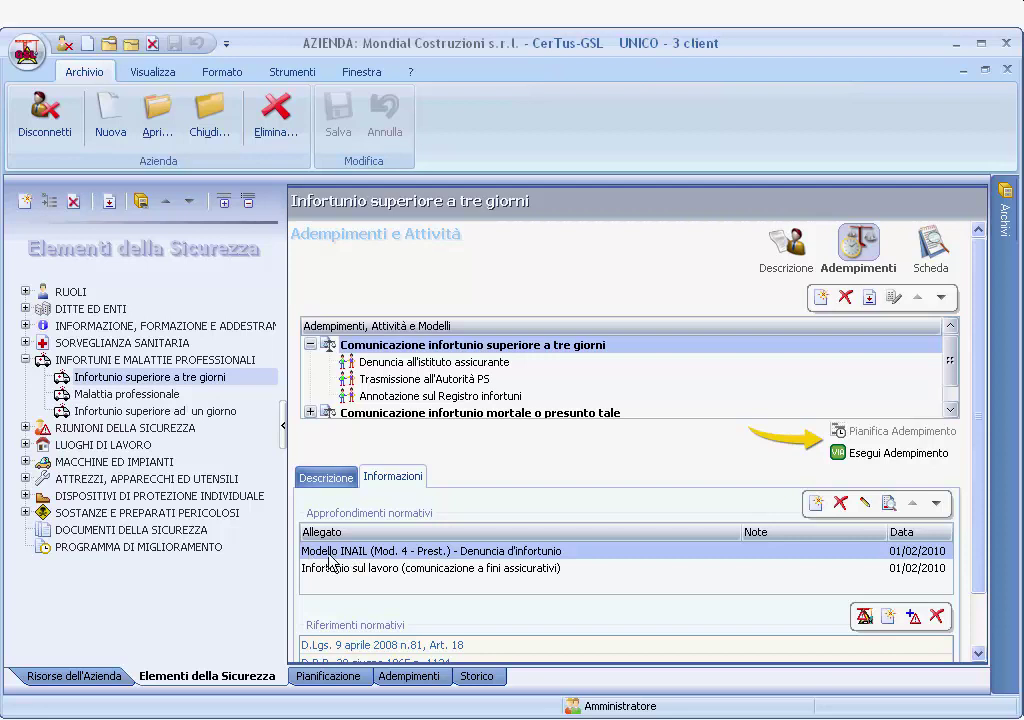
left_click(889, 505)
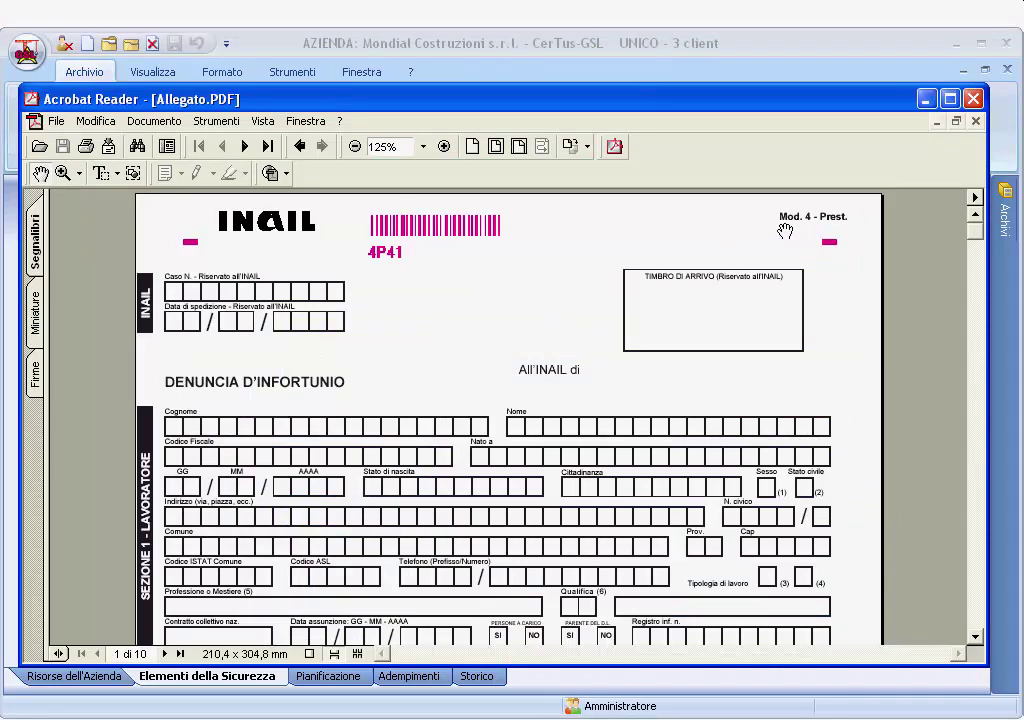
left_click(973, 99)
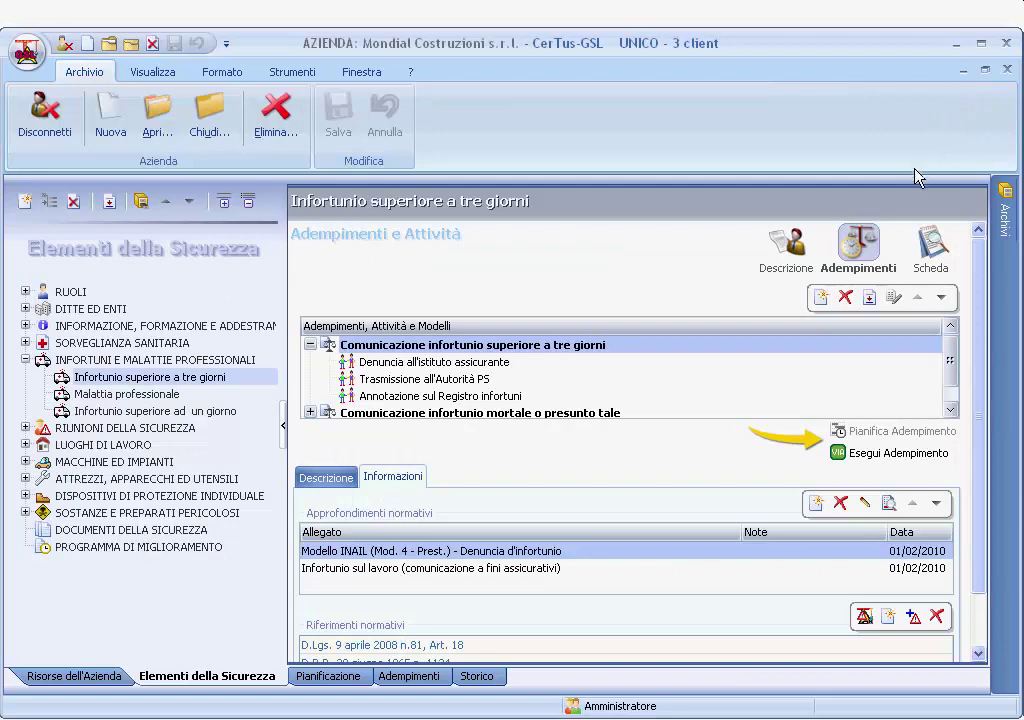
- Execute the obligation Comunicazione infortunio superiore a tre giorni, adding the last worker listed under RISORSE UMANE as the resource involved
left_click(705, 353)
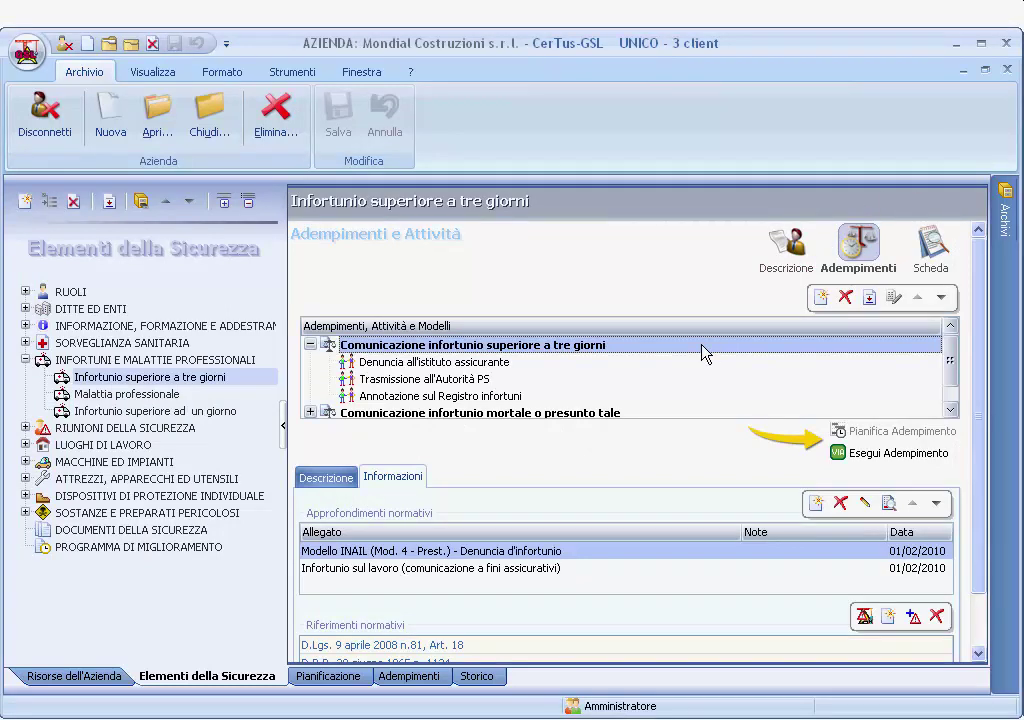
left_click(887, 455)
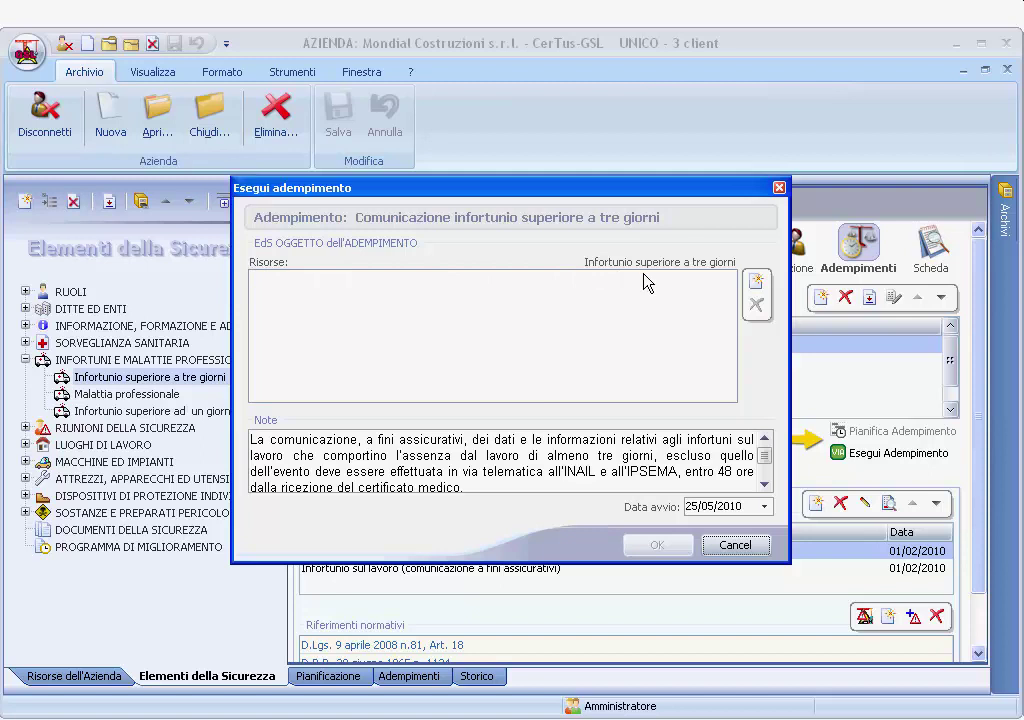
left_click(757, 283)
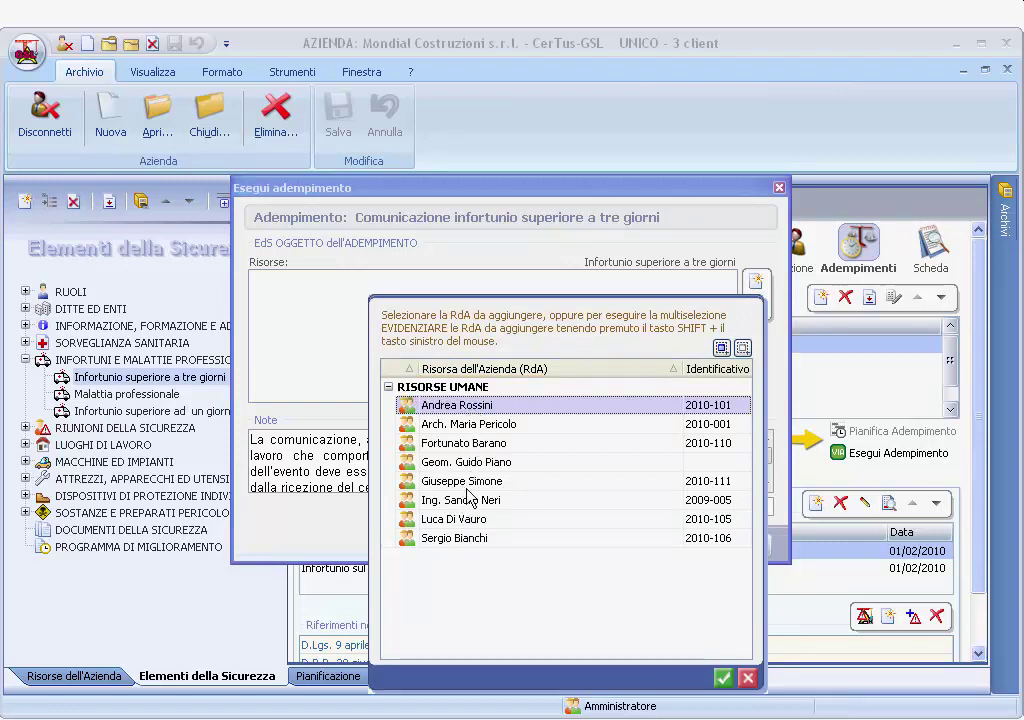
left_click(466, 540)
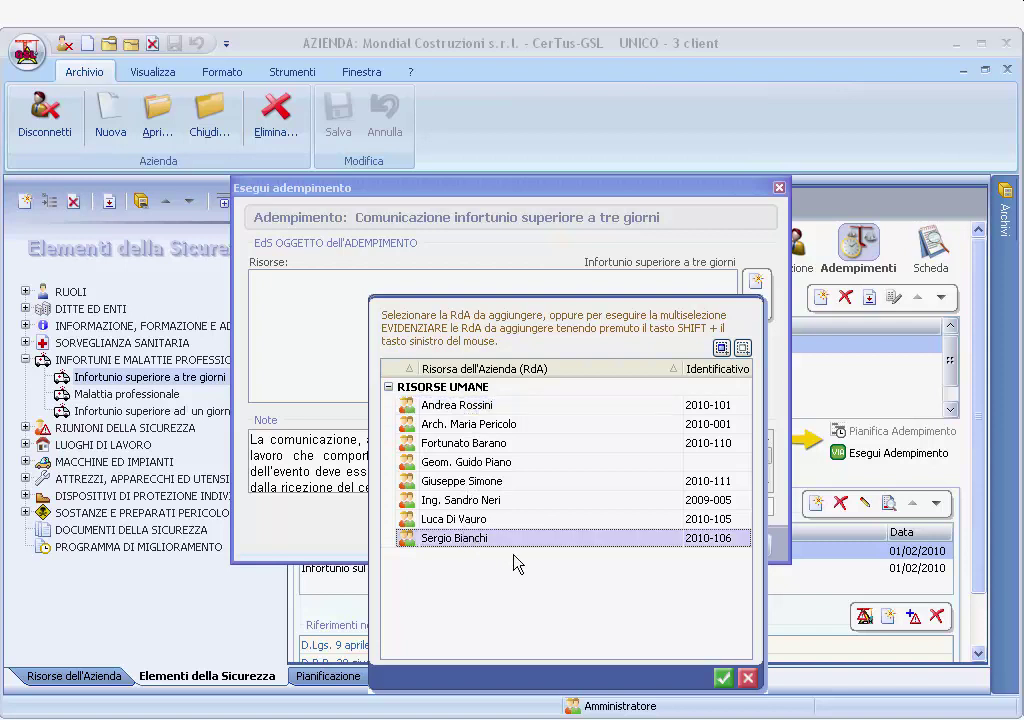
left_click(724, 678)
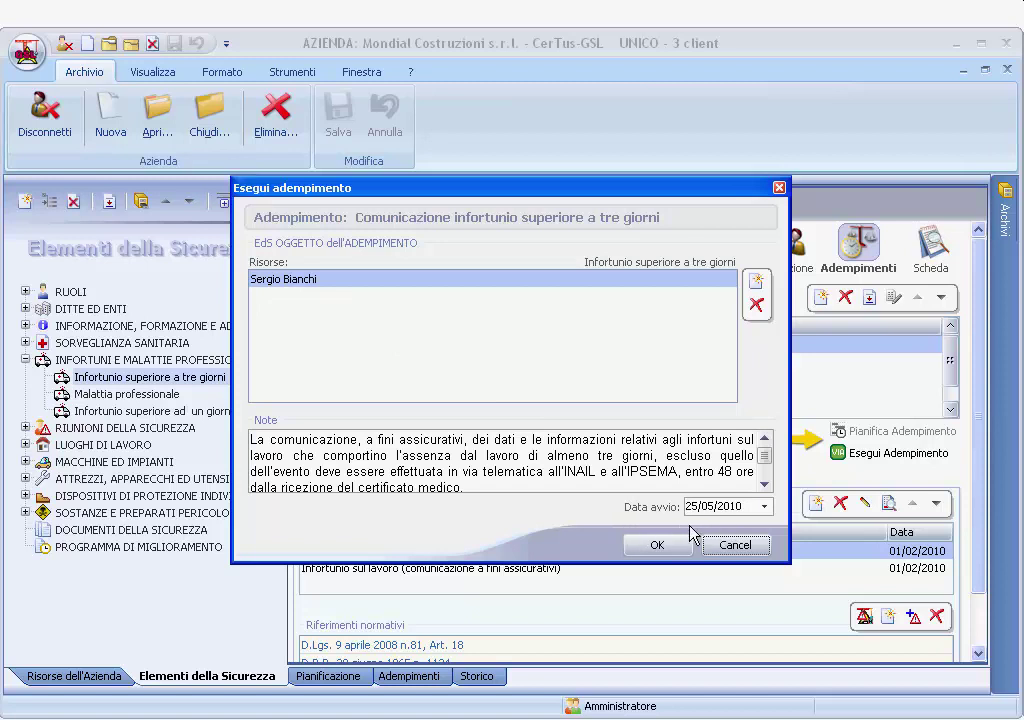
left_click(656, 545)
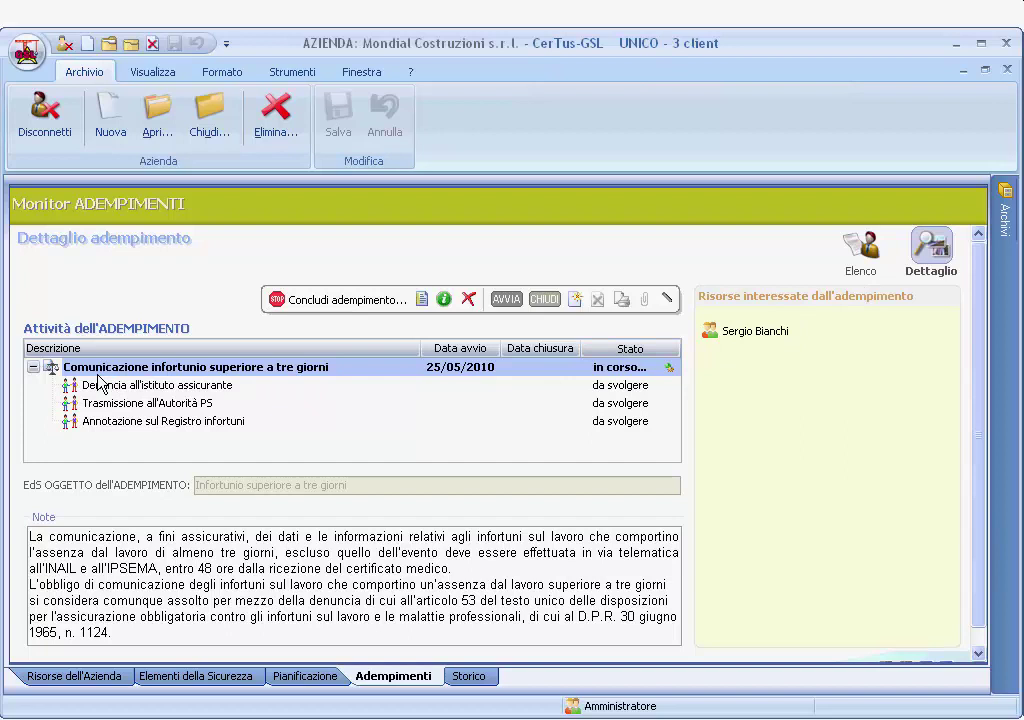
- Start the activity Denuncia all'istituto assicurante with the proposed responsible person, recipient and start date
left_click(157, 392)
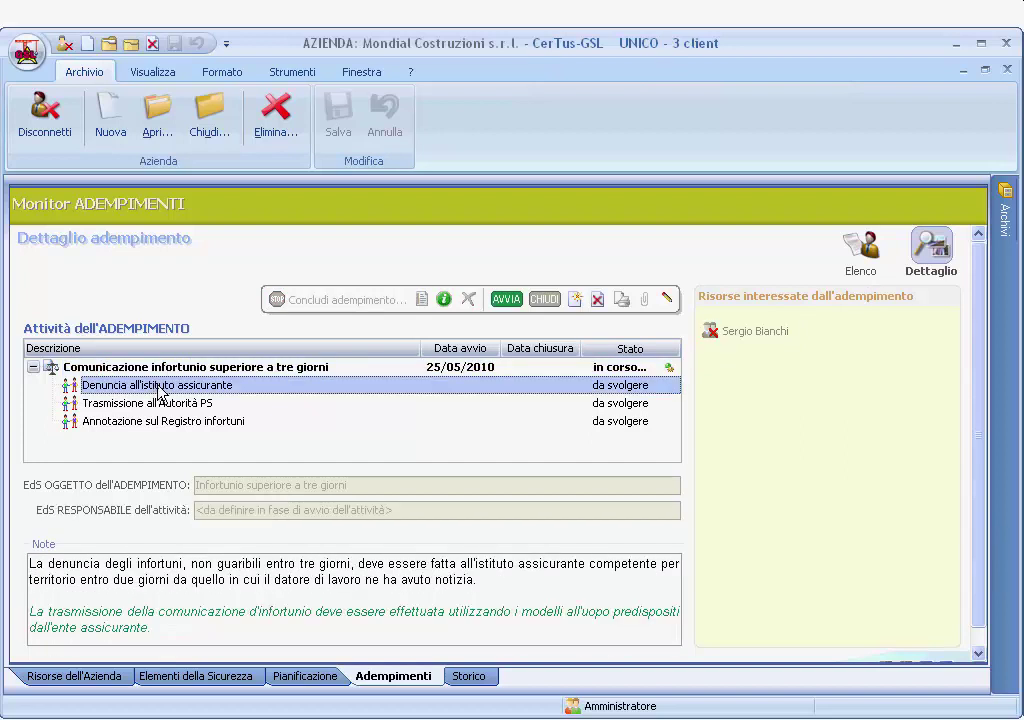
right_click(189, 386)
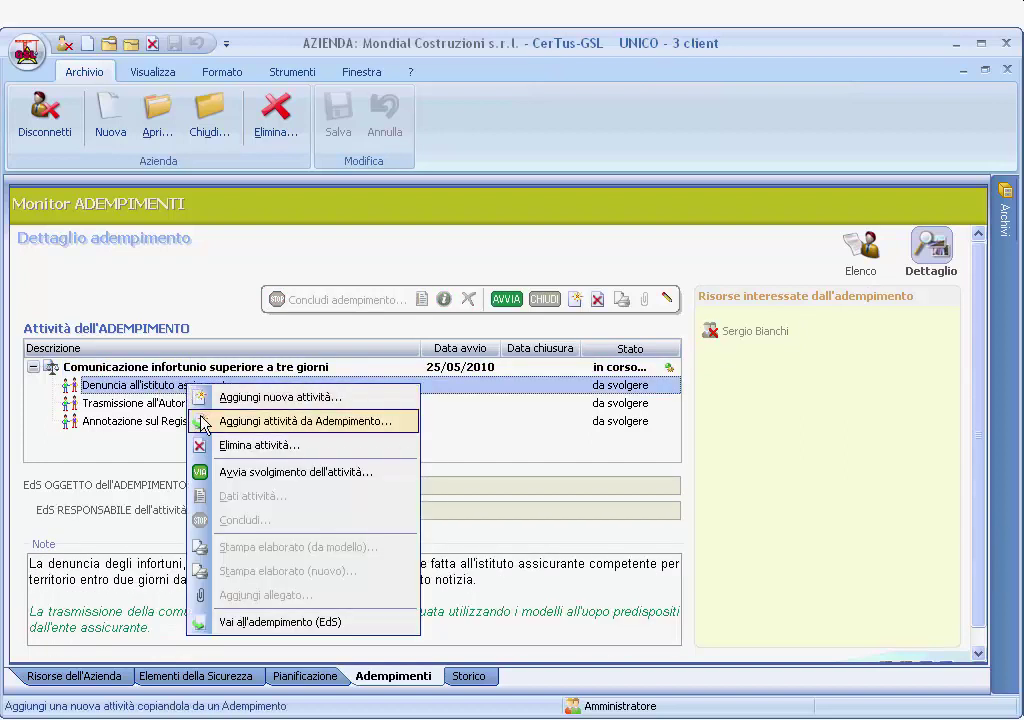
left_click(202, 472)
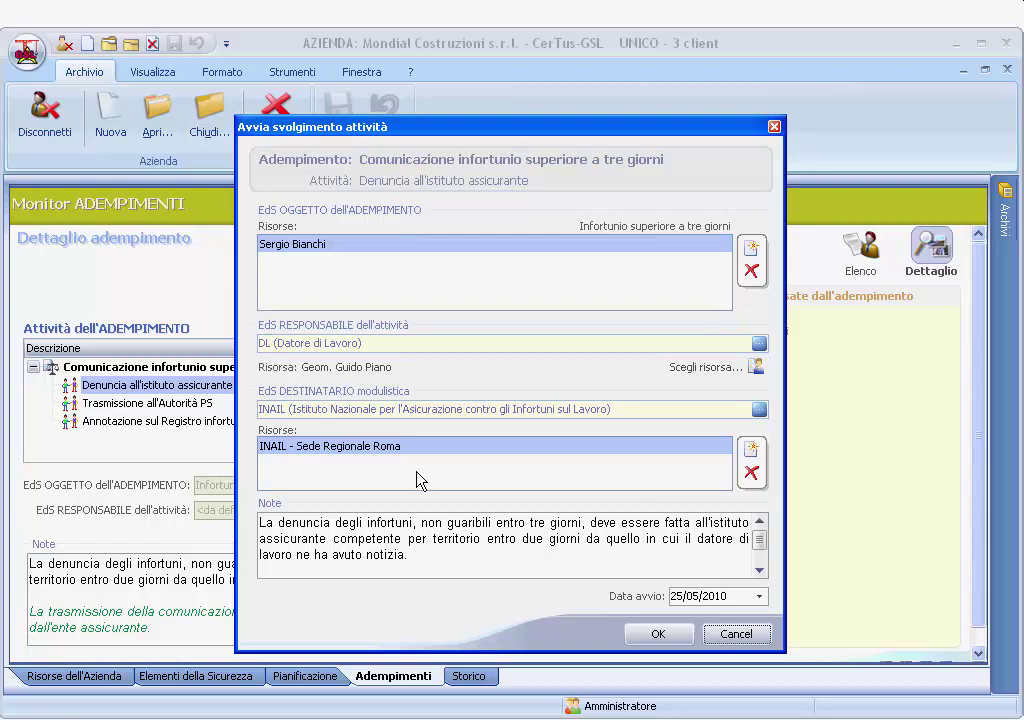
left_click(658, 636)
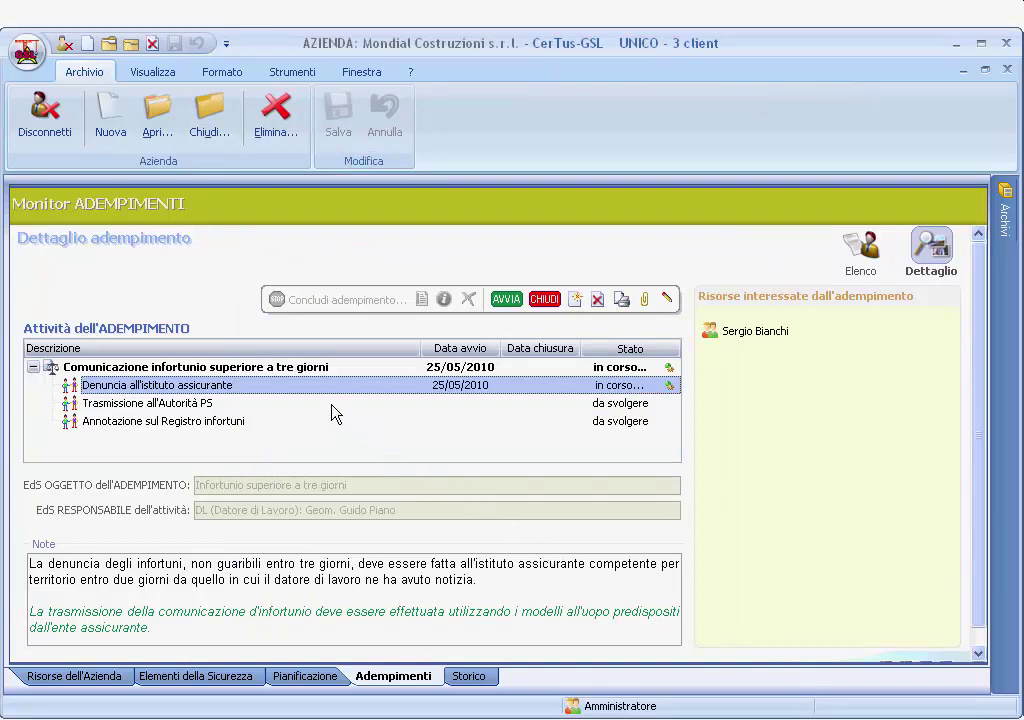
- View the Modello INAIL (Mod. 4 - Prest.) attachment from the information on the obligation Comunicazione infortunio superiore a tre giorni
left_click(268, 368)
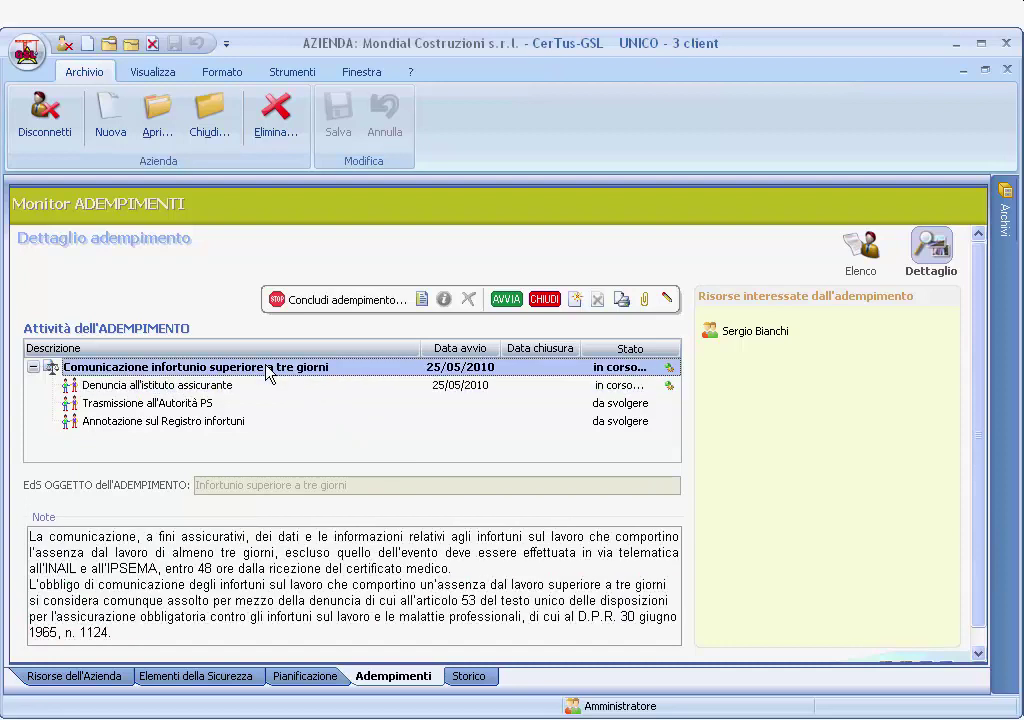
left_click(286, 366)
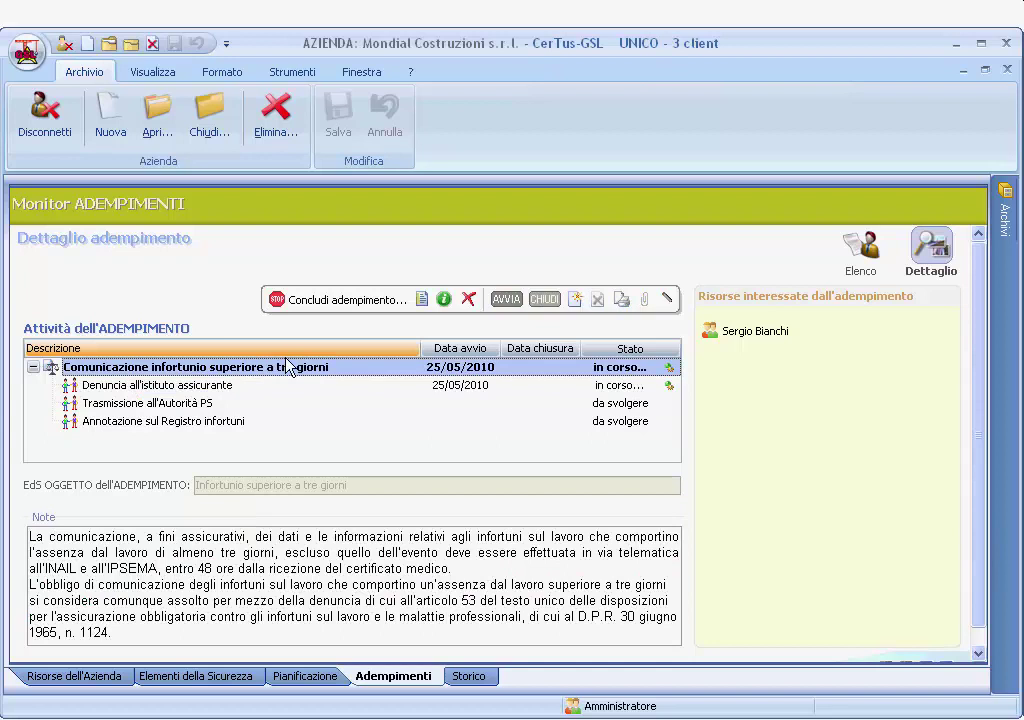
left_click(445, 299)
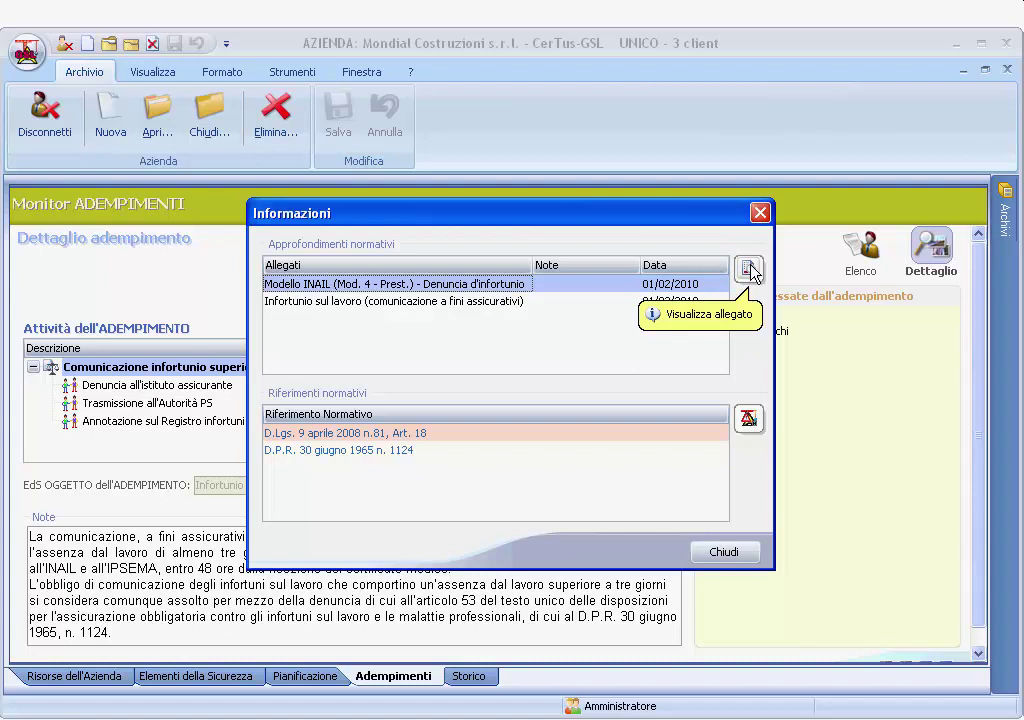
double_click(428, 290)
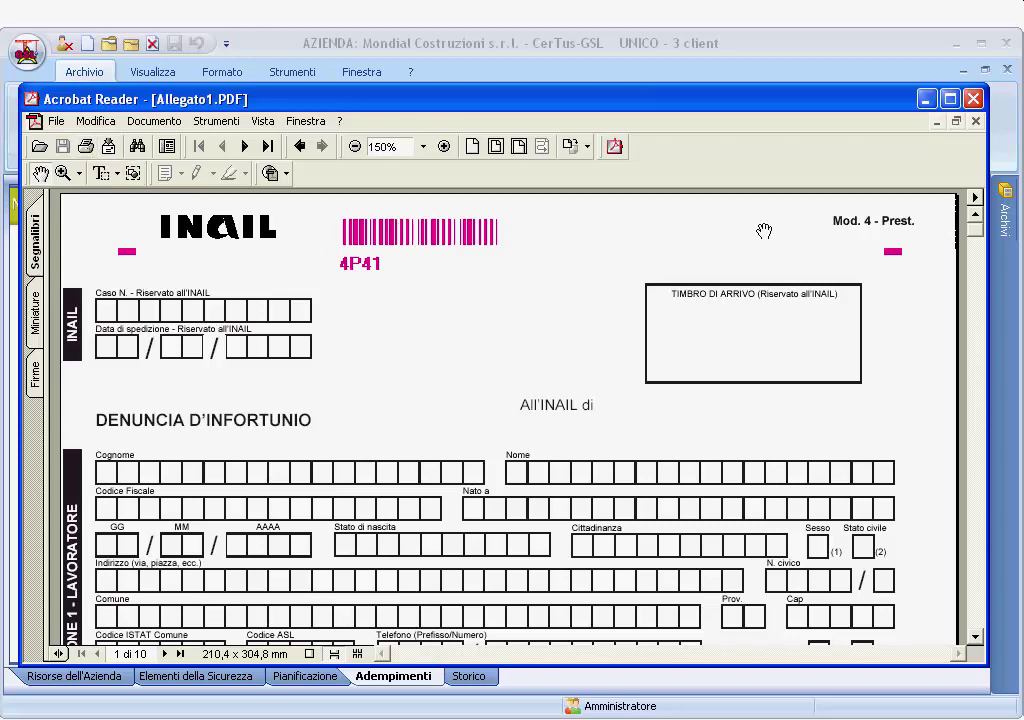
left_click(973, 101)
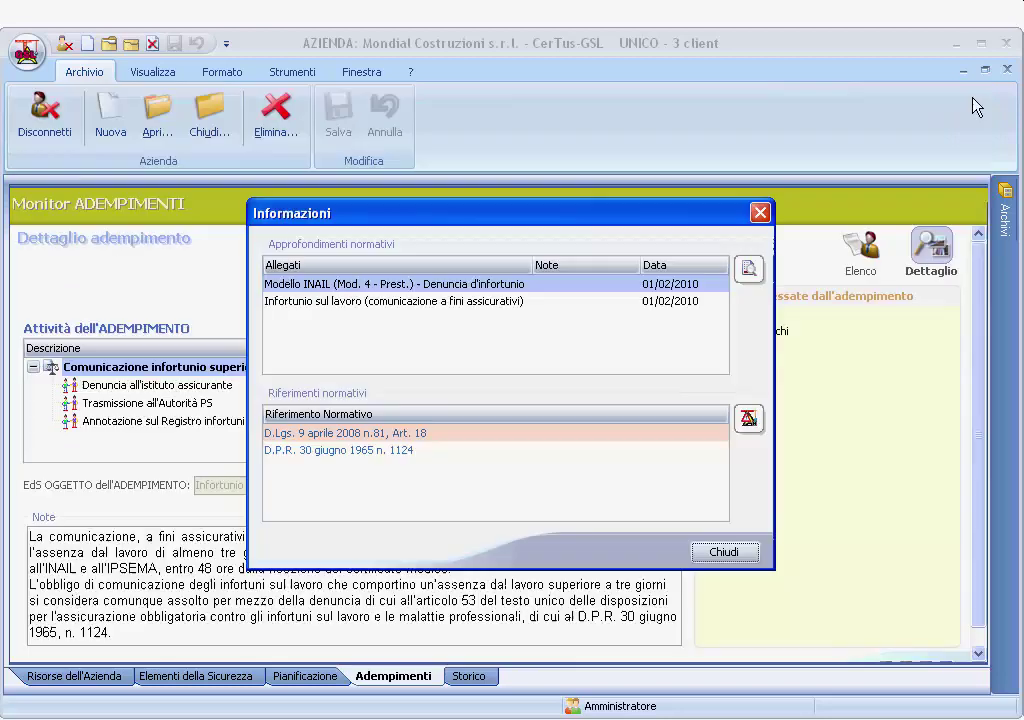
left_click(759, 214)
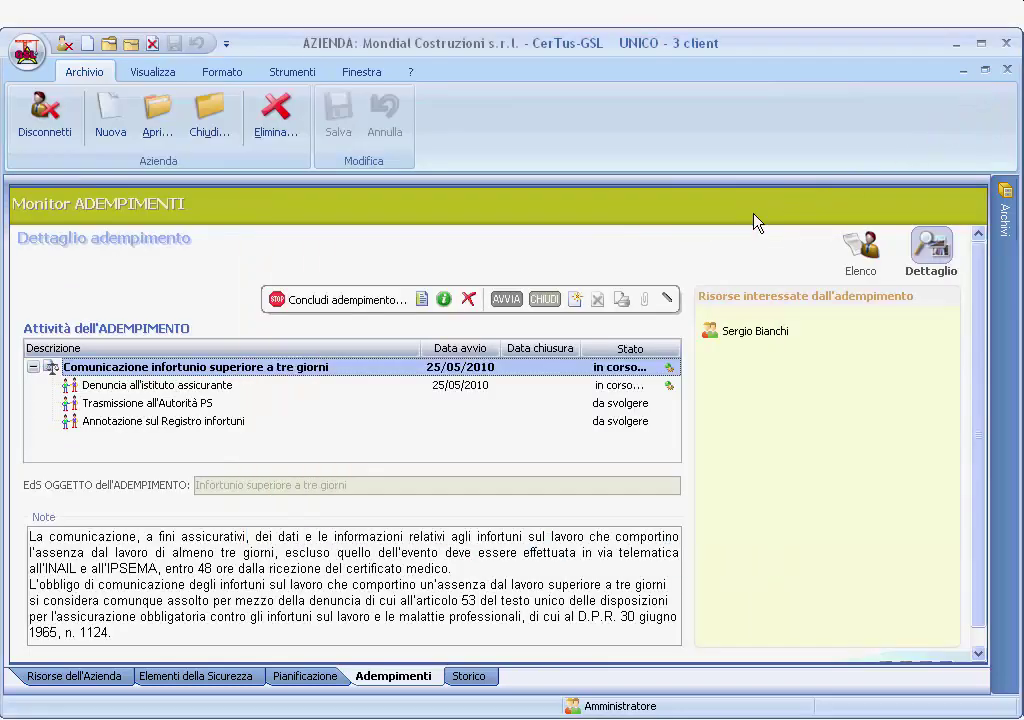
- Attach the JPG file Modello_4.jpg from the ALLEGATI folder to the activity Denuncia all'istituto assicurante
left_click(334, 389)
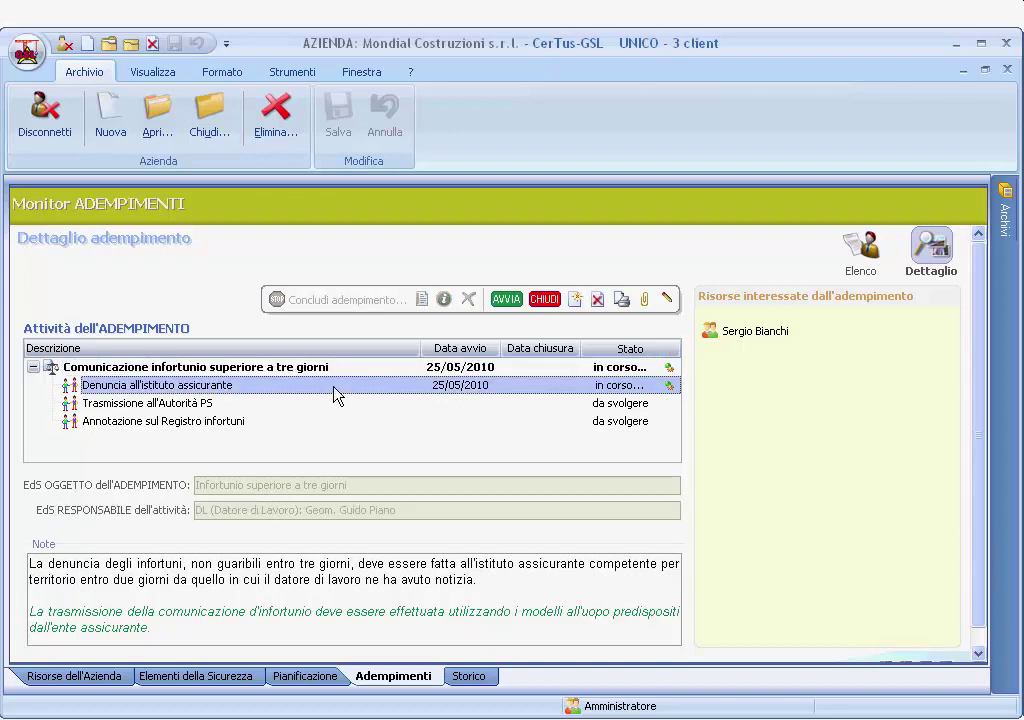
left_click(646, 300)
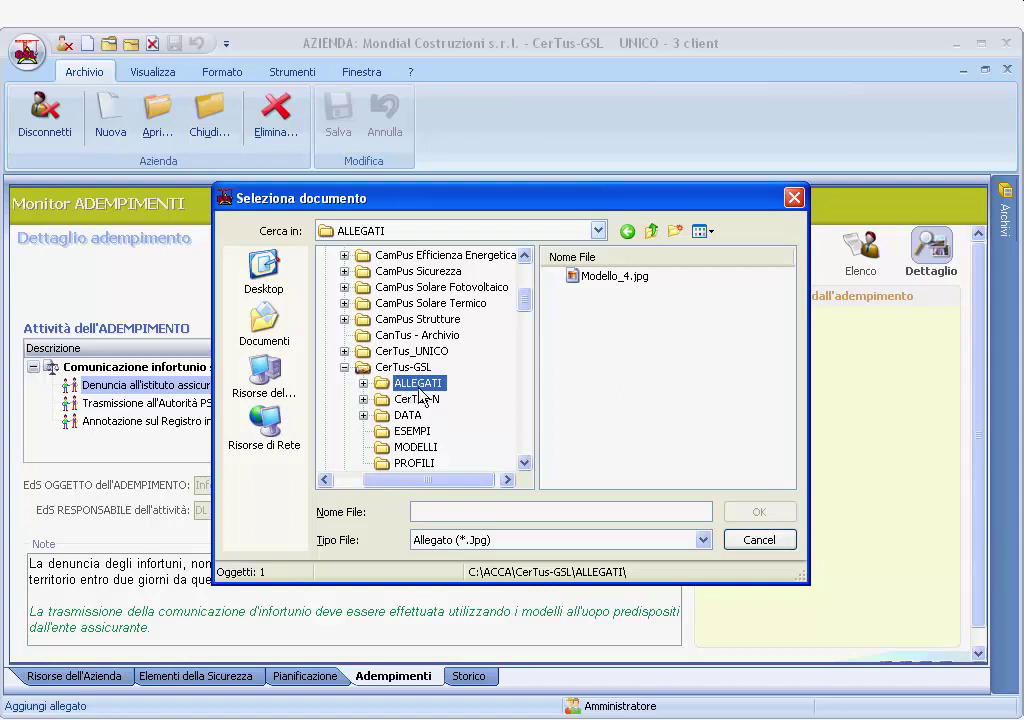
left_click(703, 540)
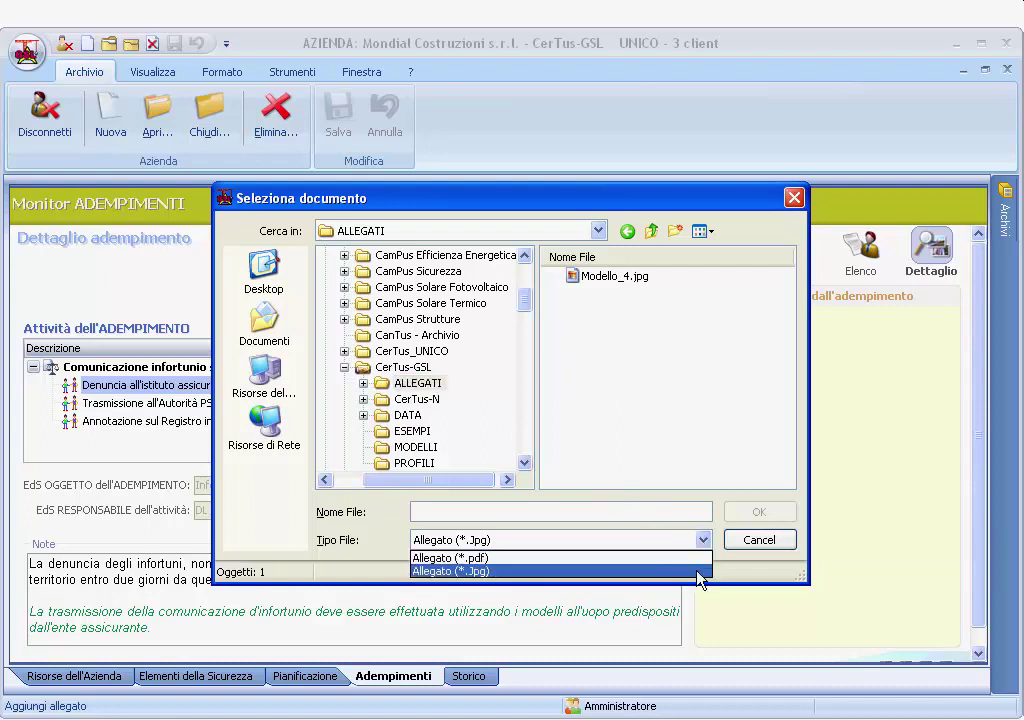
left_click(698, 571)
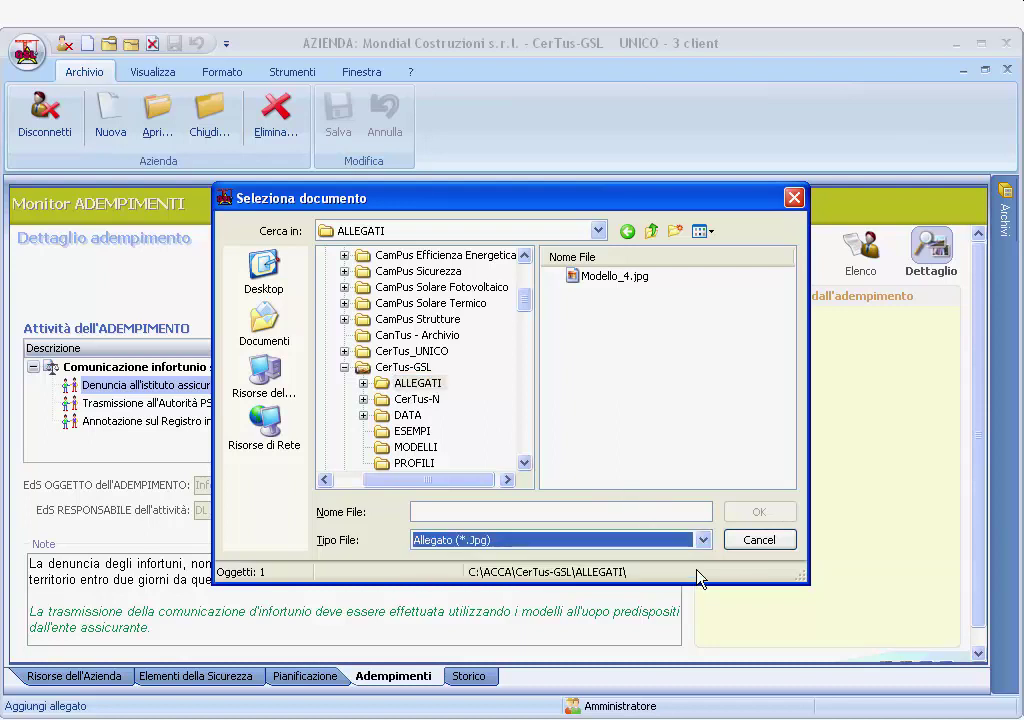
left_click(614, 278)
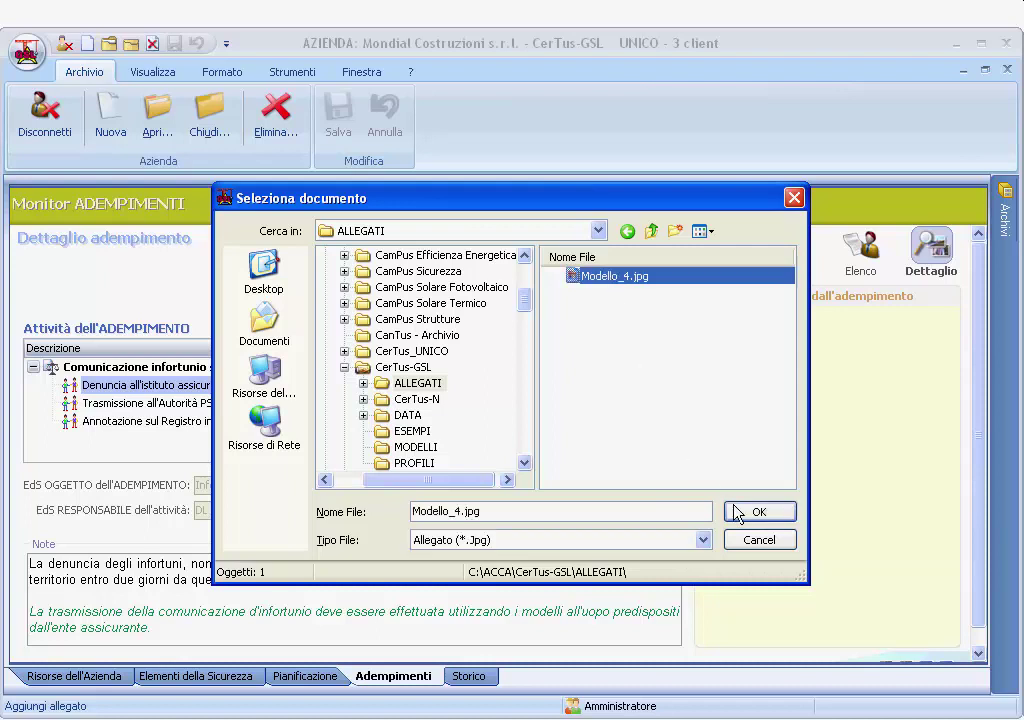
left_click(757, 517)
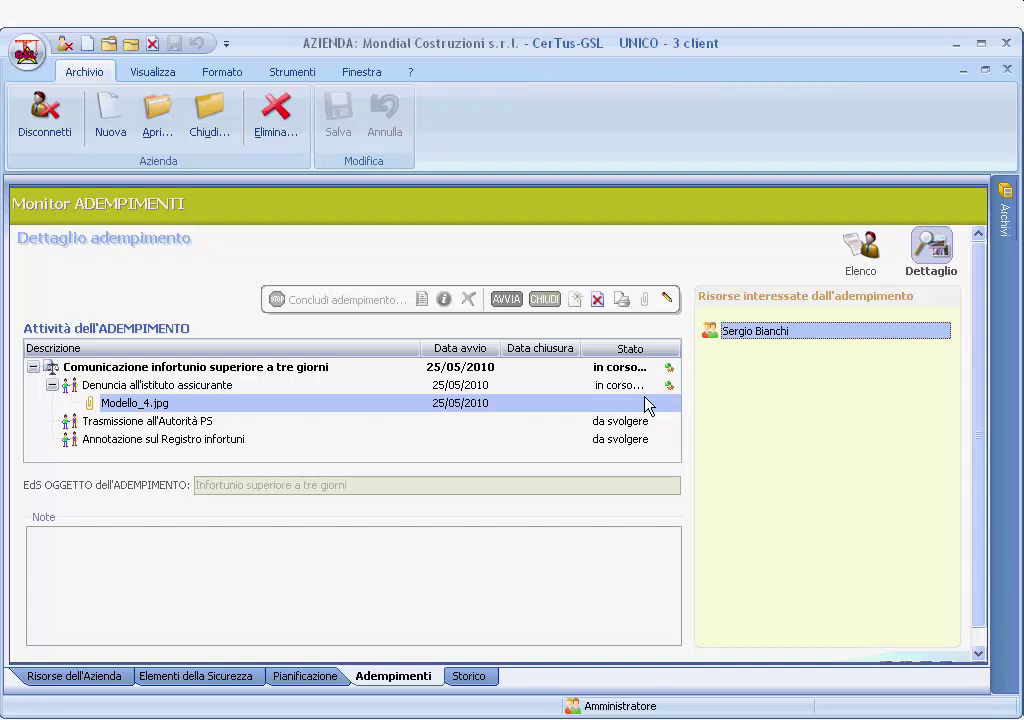
- View the attached Modello_4.jpg to check the completed accident report form, then close it
left_click(668, 300)
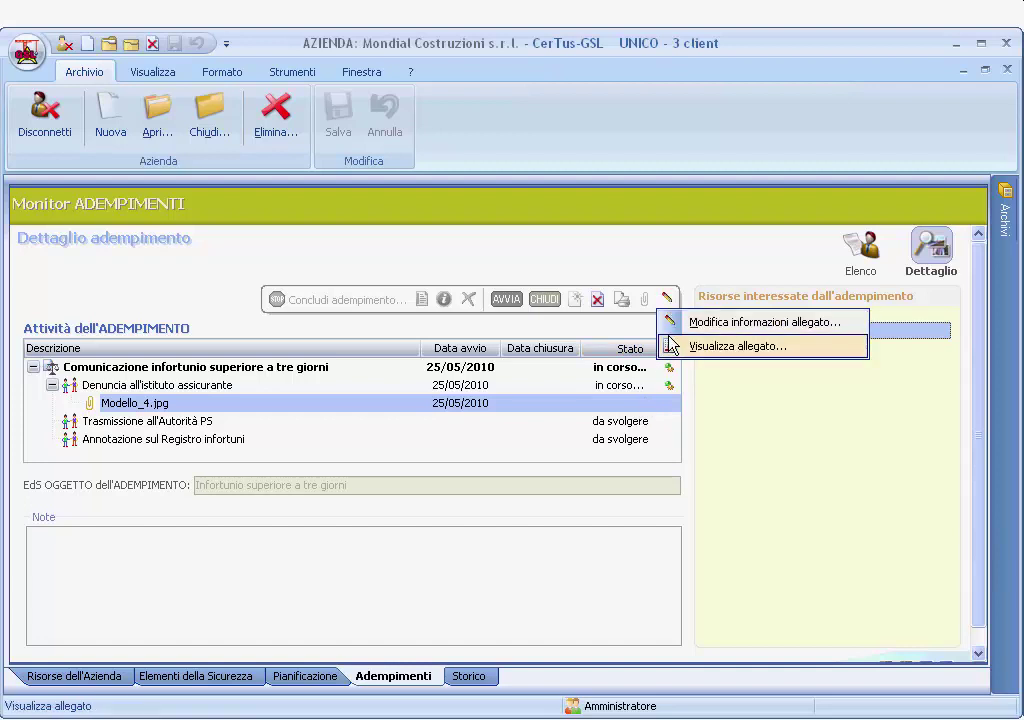
left_click(672, 345)
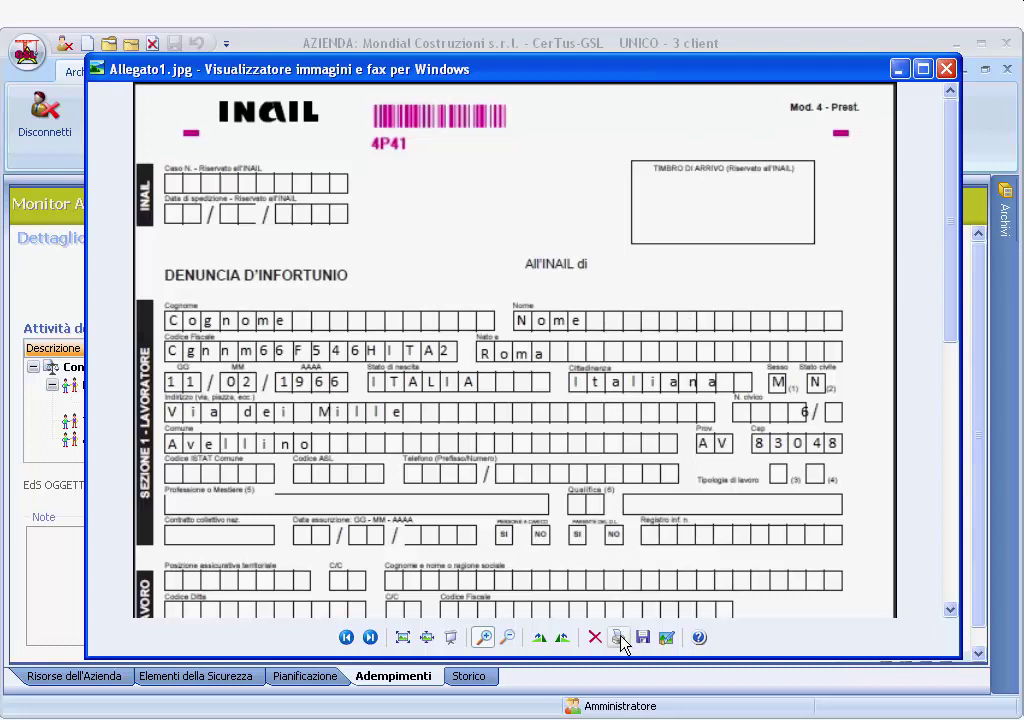
left_click(946, 70)
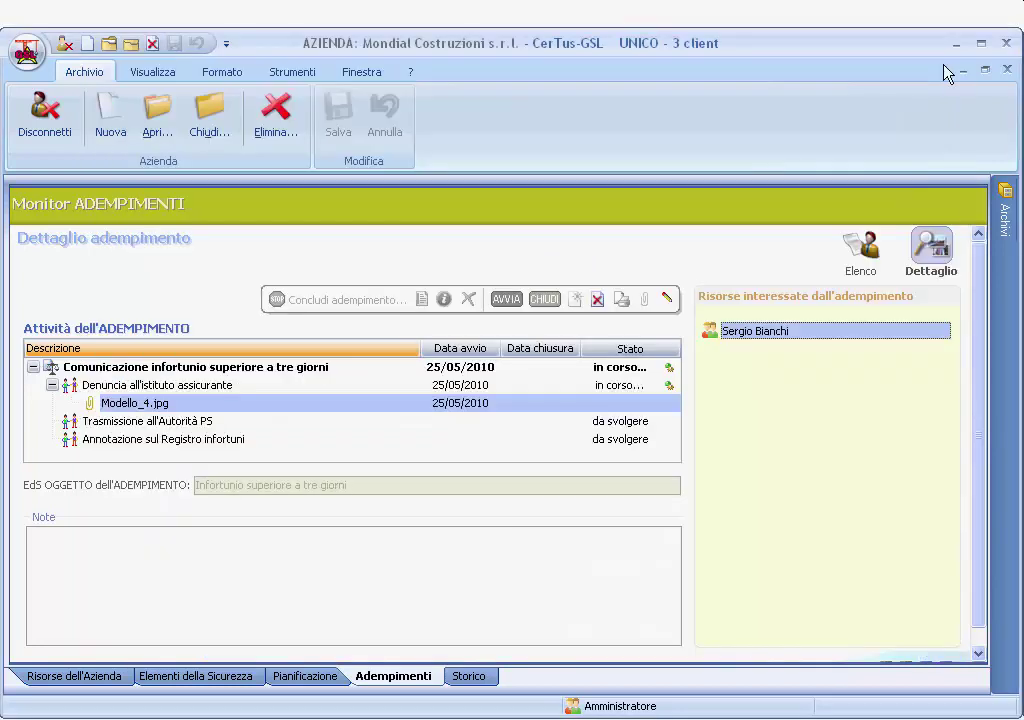
- Conclude the activity Denuncia all'istituto assicurante
left_click(199, 387)
right_click(199, 390)
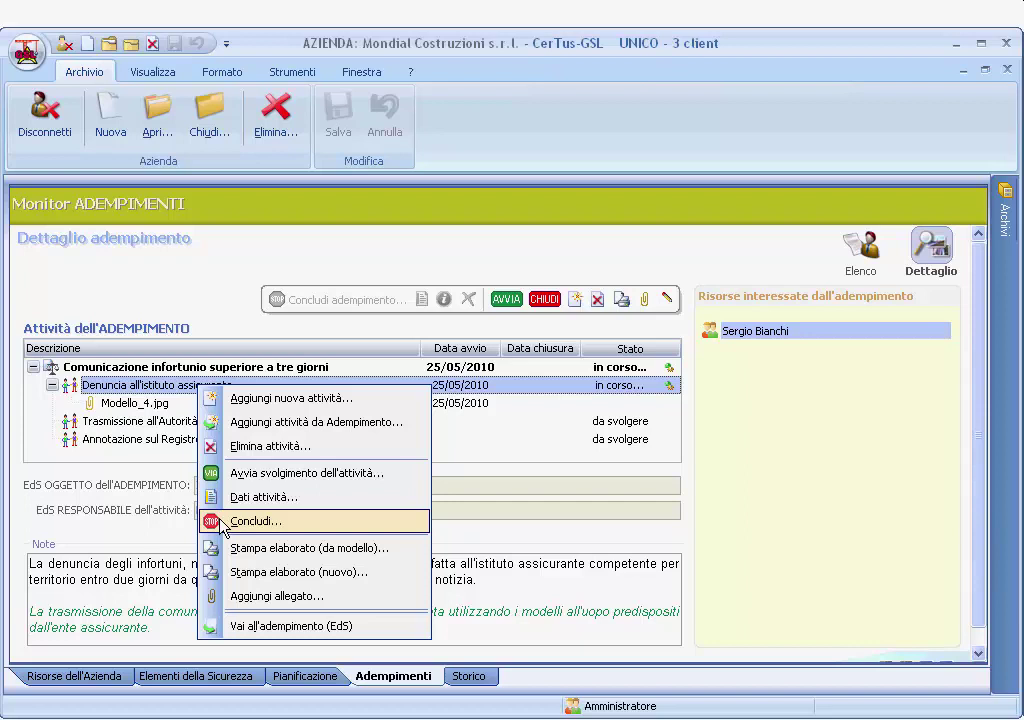
left_click(224, 524)
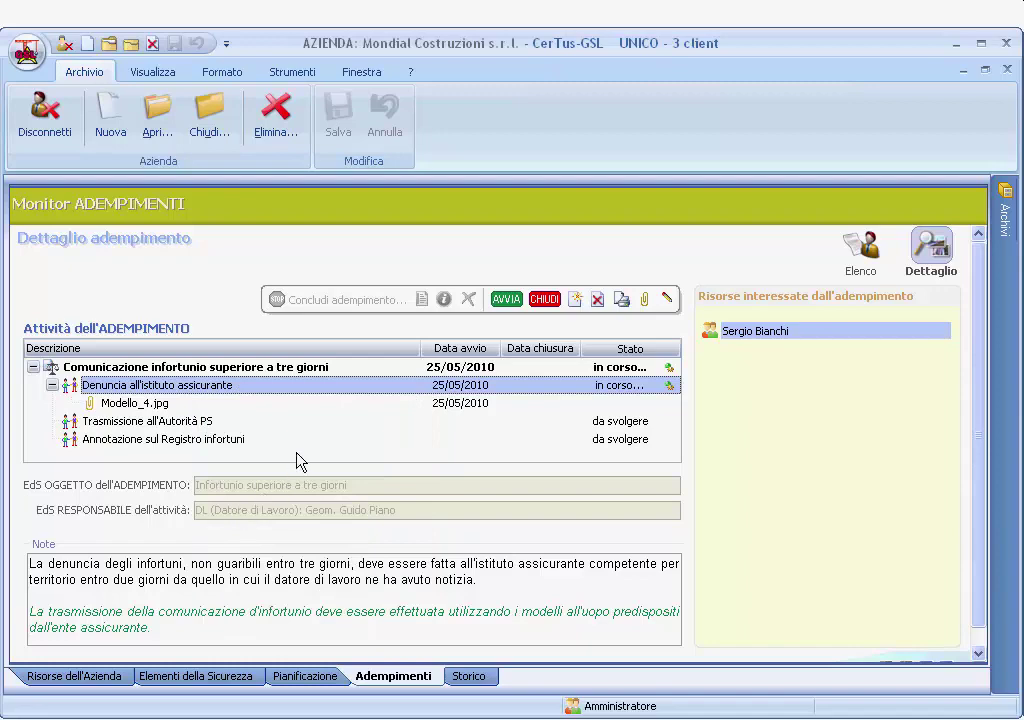